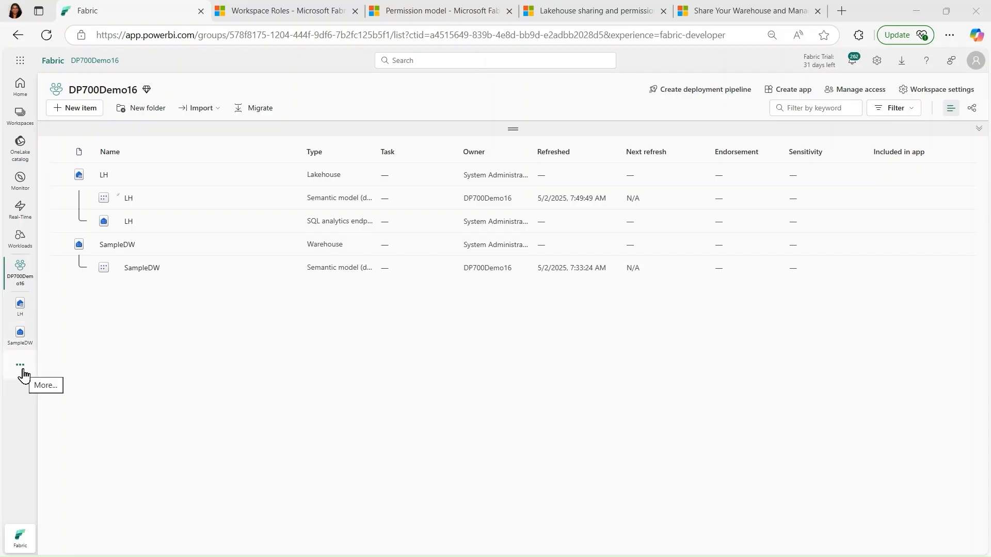
left_click(22, 367)
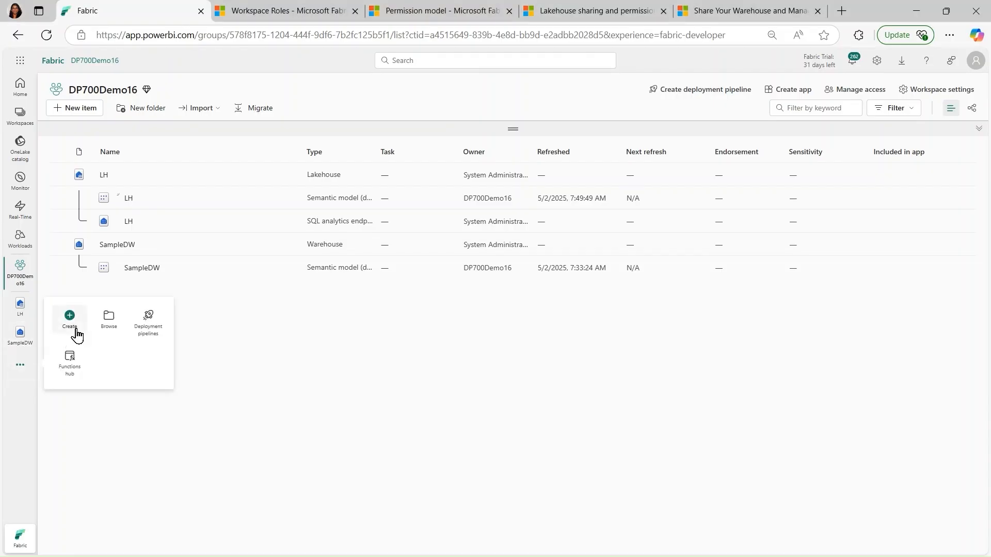
left_click(110, 447)
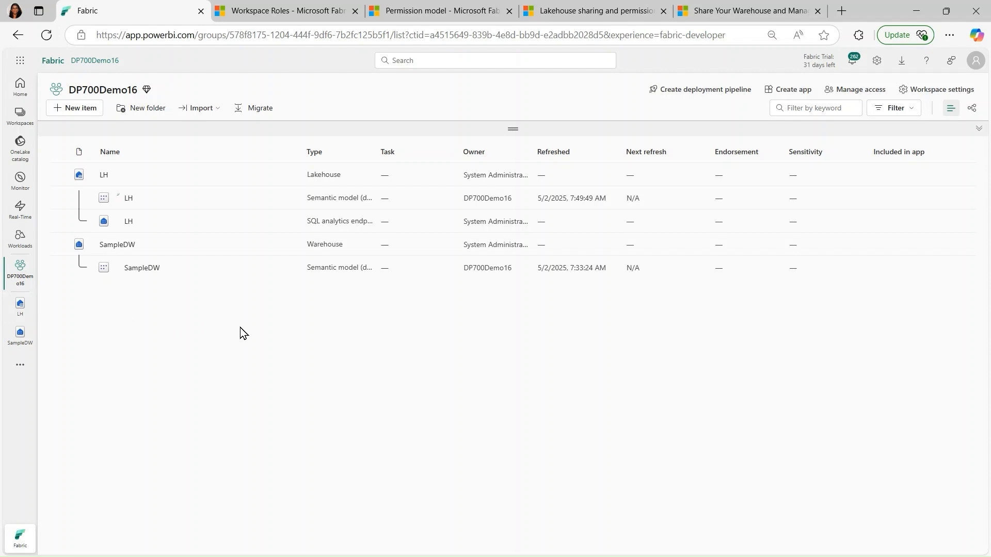
- Open the workspace's access management and list the roles that can be assigned when adding people
left_click(865, 96)
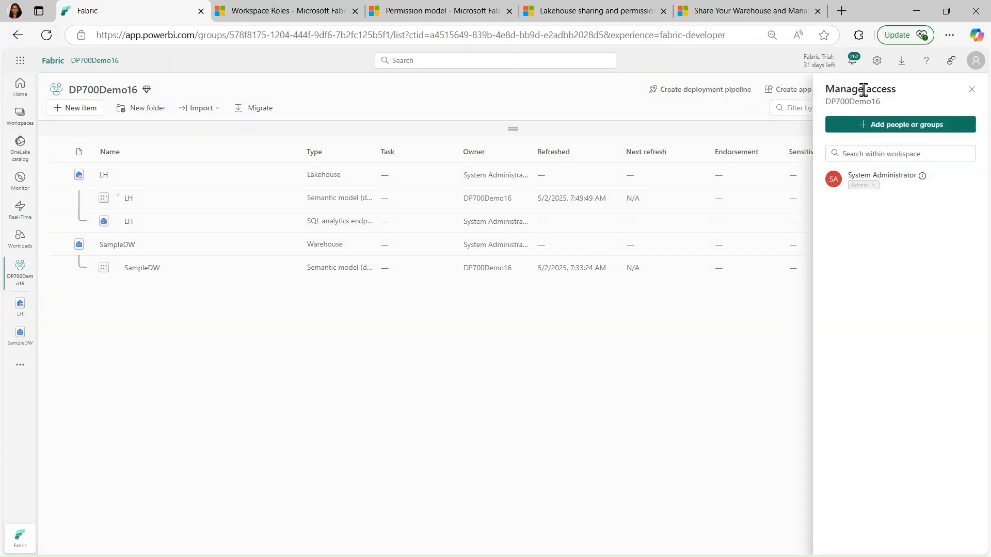
left_click(863, 126)
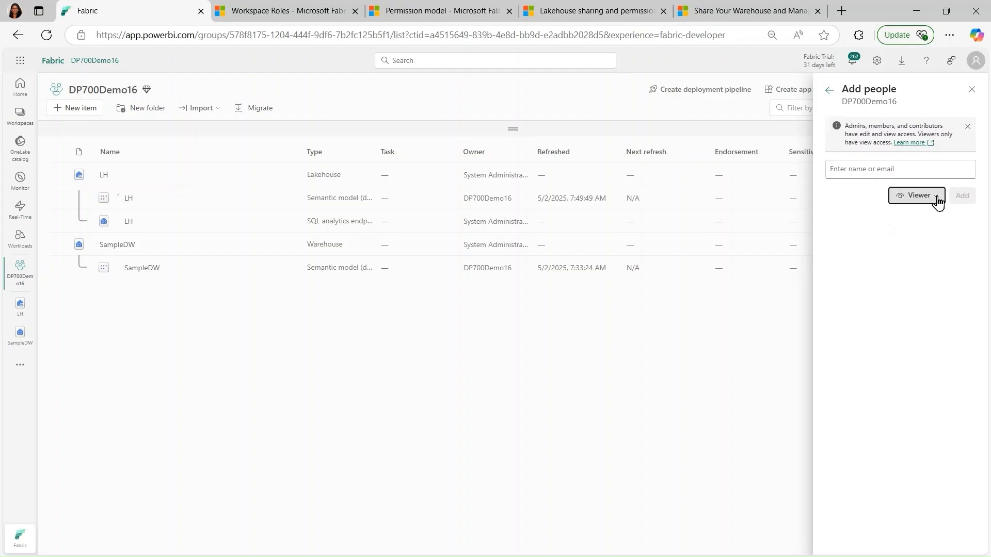
left_click(936, 197)
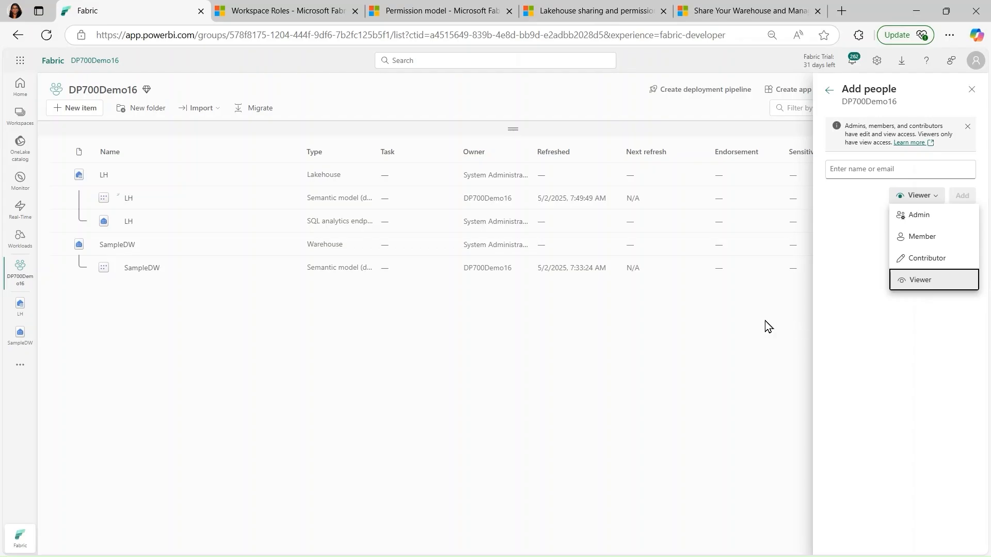
- Read the table of workspace roles in the Workspace Roles documentation article
left_click(259, 12)
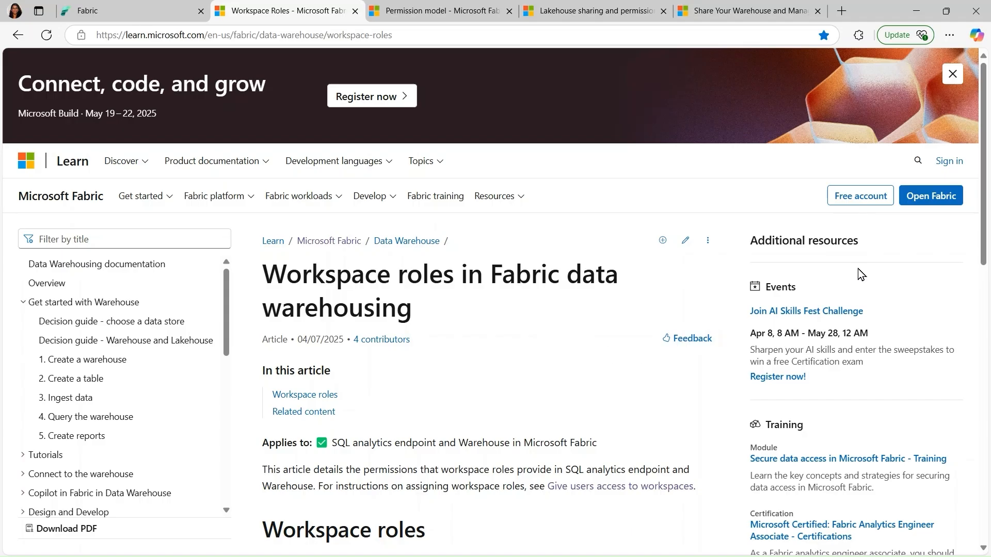
left_click_drag(986, 164, 968, 319)
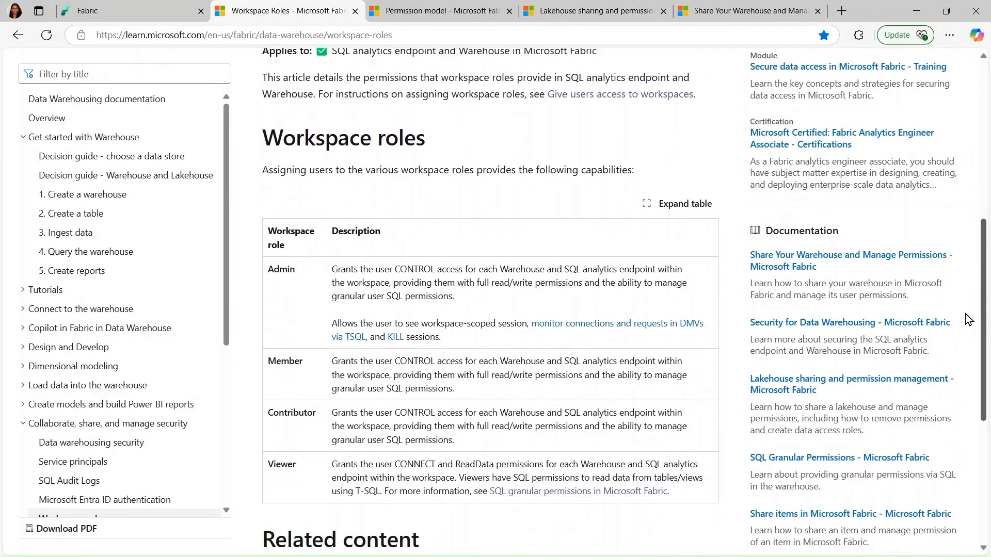
mouse_move(968, 319)
left_mouse_down()
mouse_move(955, 412)
mouse_move(965, 316)
left_mouse_up()
- Read the workspace roles section and its capability table in the Permission model article
left_click(436, 15)
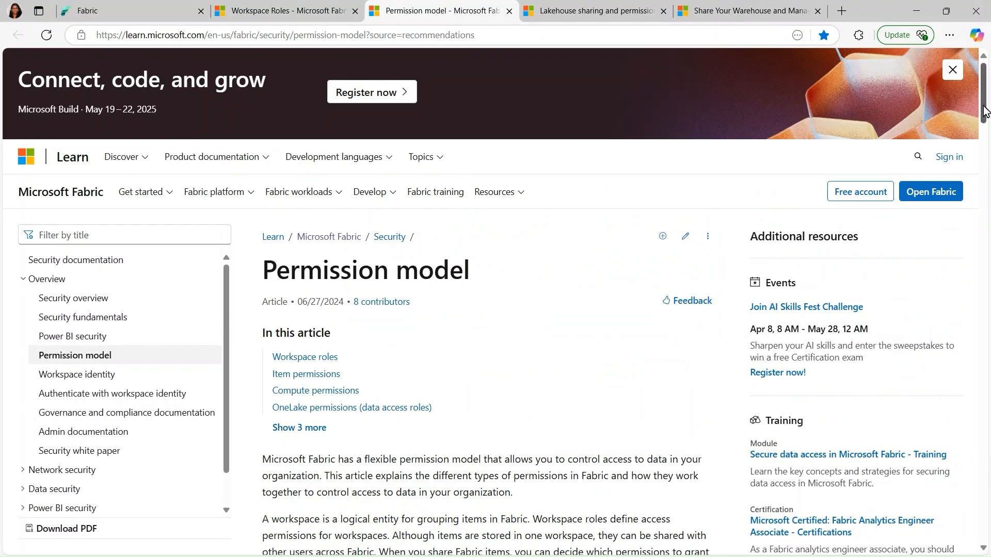
left_click_drag(985, 111, 985, 163)
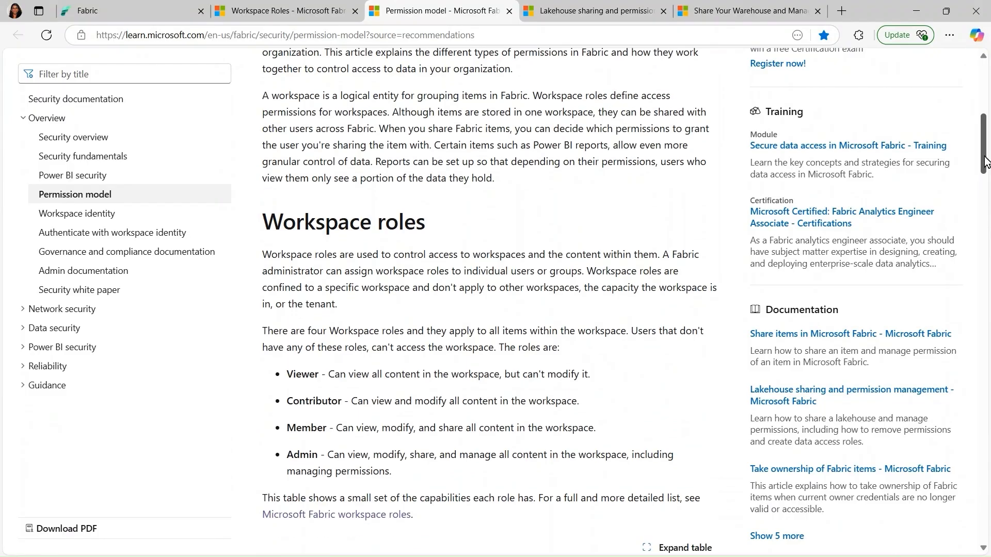
left_click_drag(984, 162, 985, 198)
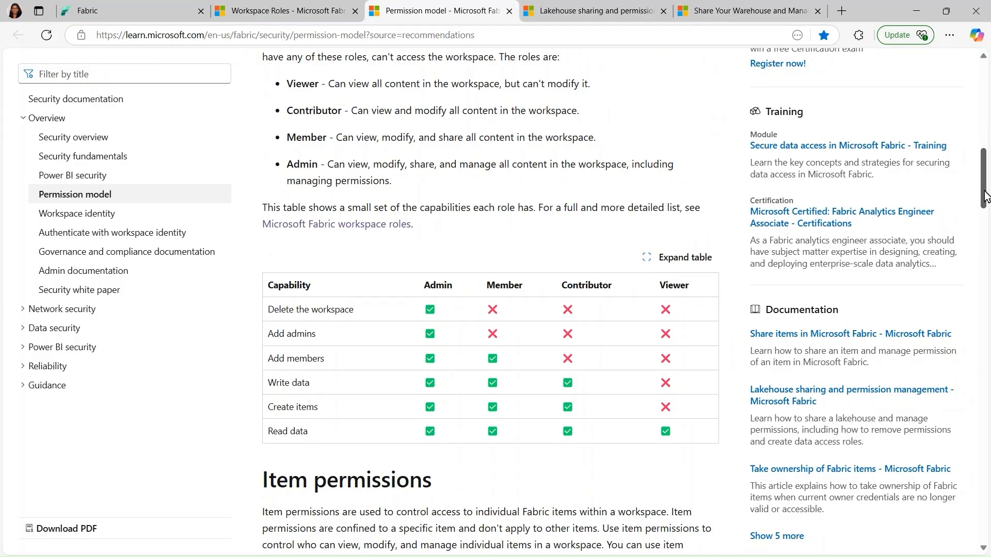
- Return to the DP700Demo16 workspace in Fabric and close the Add people form without adding anyone
left_click(155, 16)
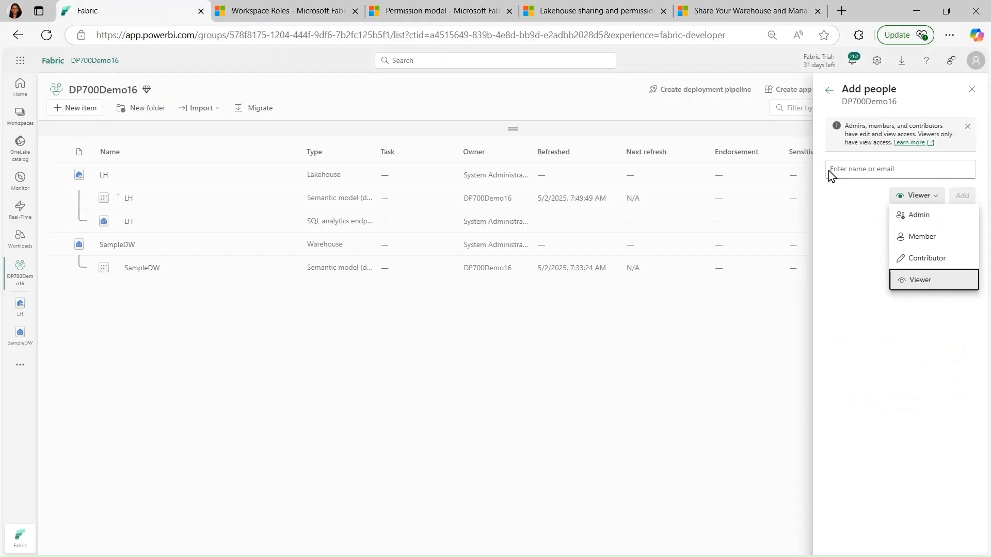
left_click(970, 93)
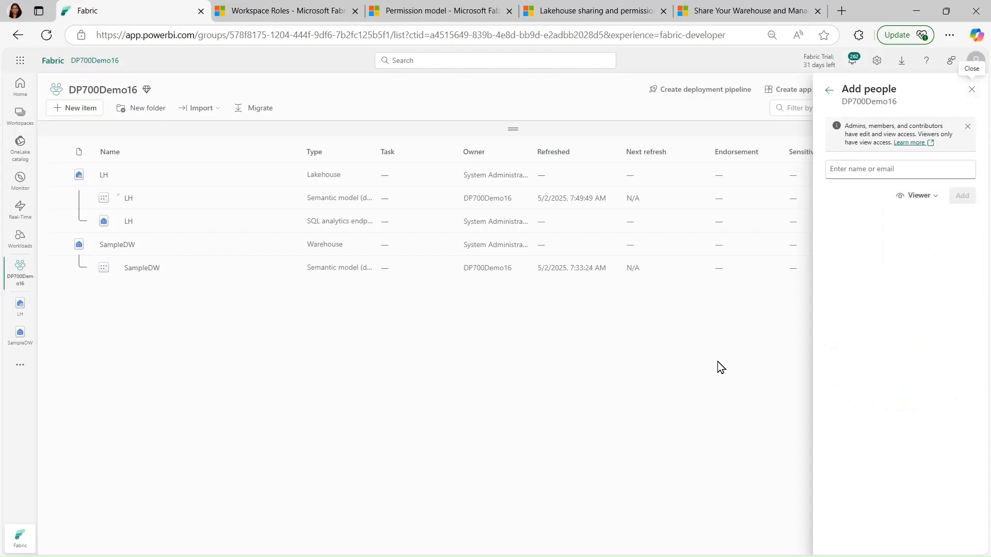
left_click(971, 90)
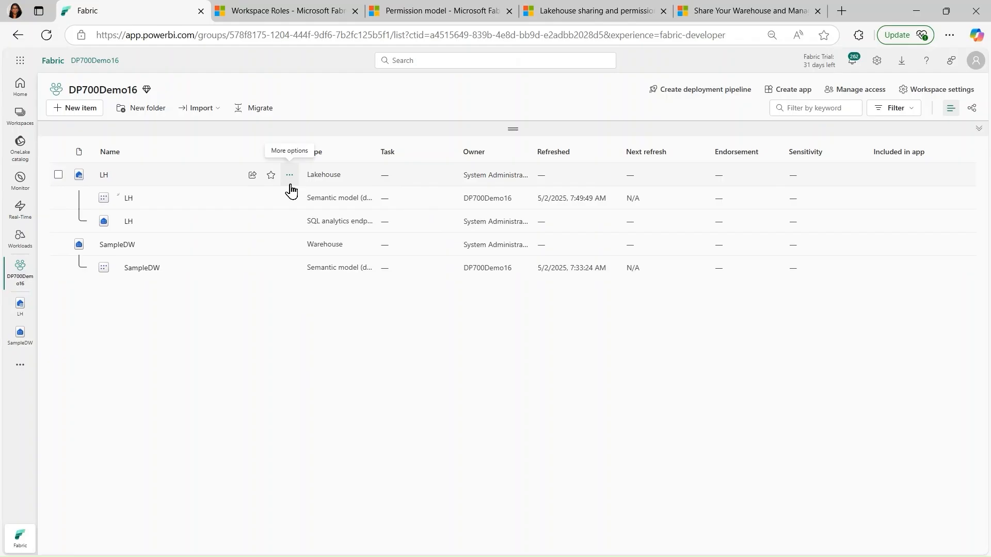
- Examine the additional permissions offered for sharing the LH lakehouse, including the SQL endpoint and Apache Spark details, and close the dialog without granting access
left_click(251, 181)
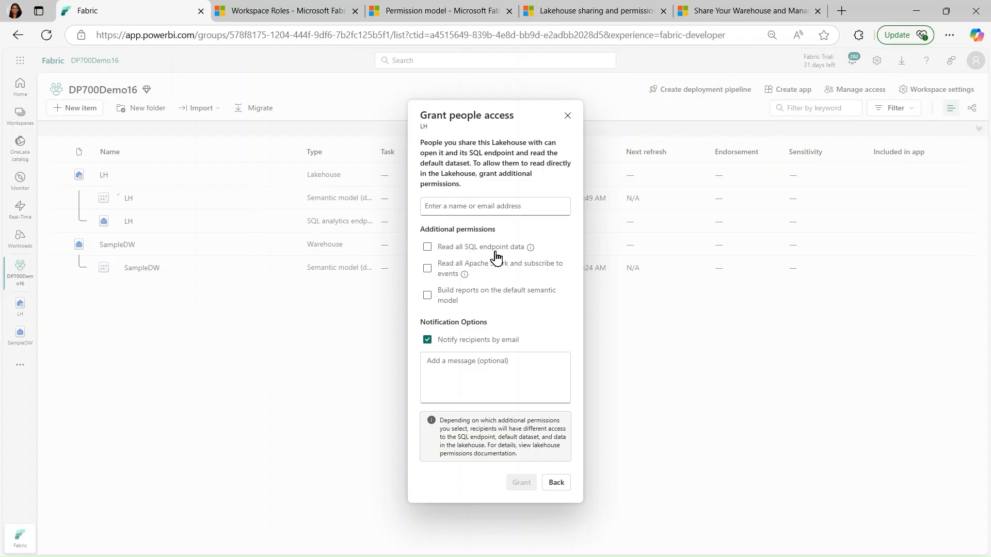
mouse_move(531, 248)
mouse_move(466, 281)
left_click(568, 116)
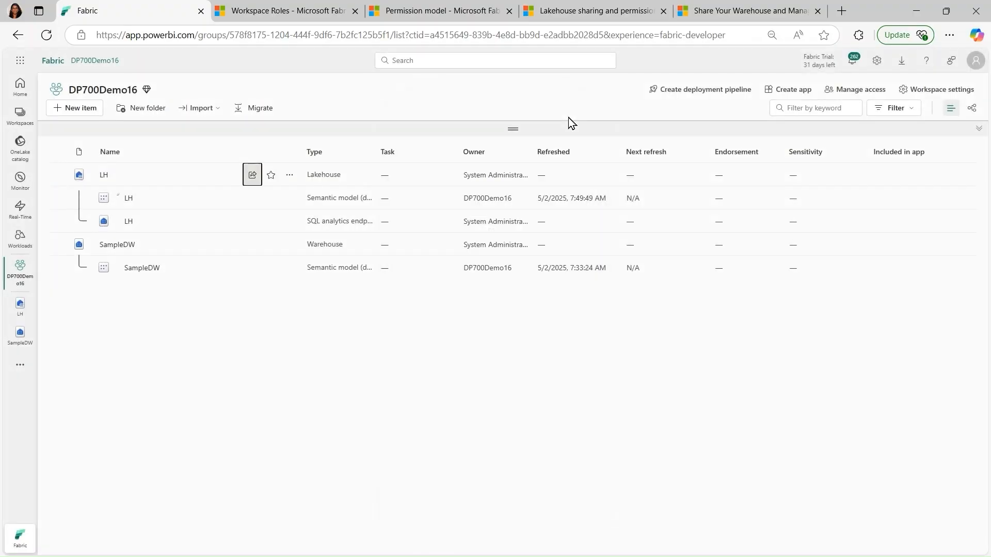
- Read the lakehouse sharing article through its Sharing and permissions section
left_click(577, 14)
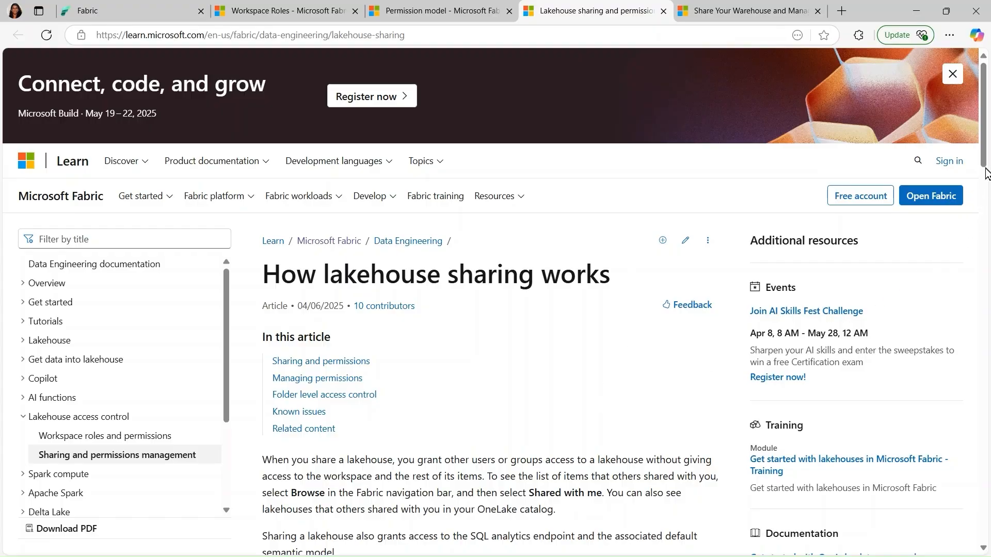
left_click_drag(986, 159, 984, 237)
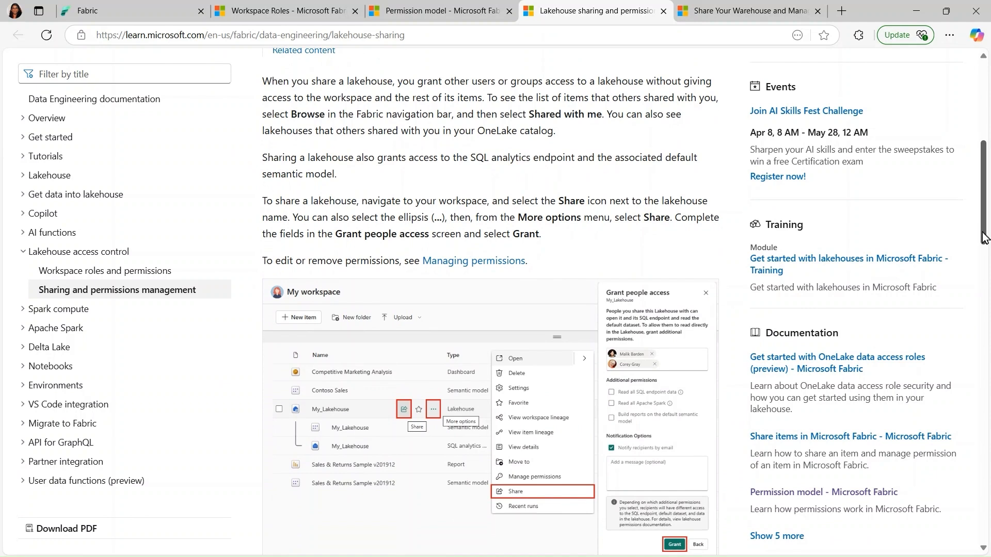
left_click_drag(985, 239, 985, 249)
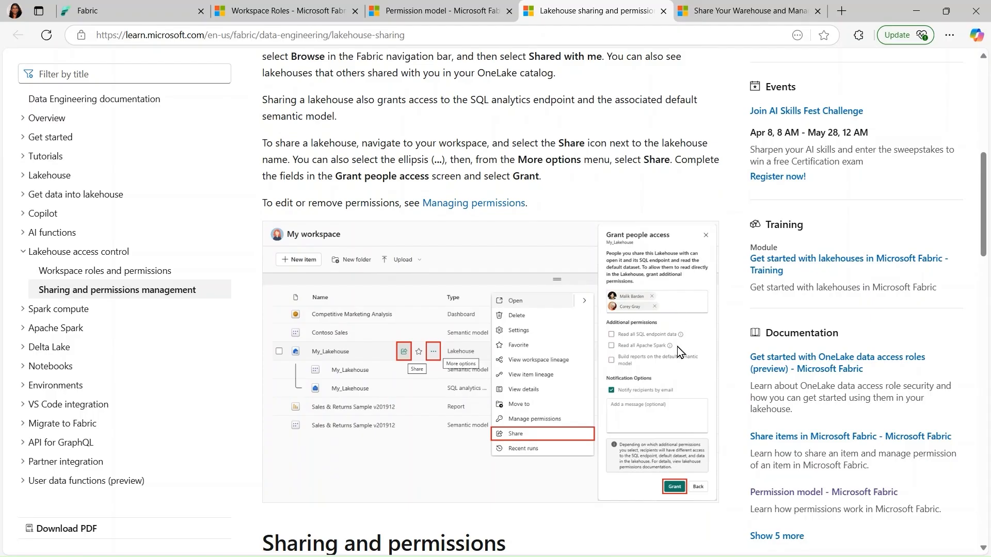
left_click_drag(985, 202, 985, 248)
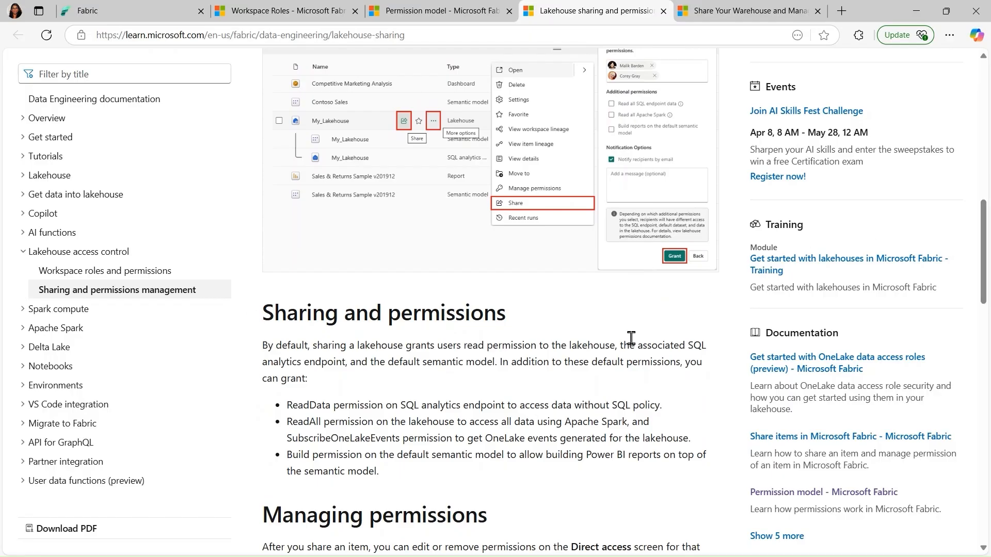
- Return to Fabric and examine the SampleDW warehouse's sharing permissions, including the details for ReadData, ReadAll, Build, Monitor and Reshare
left_click(129, 17)
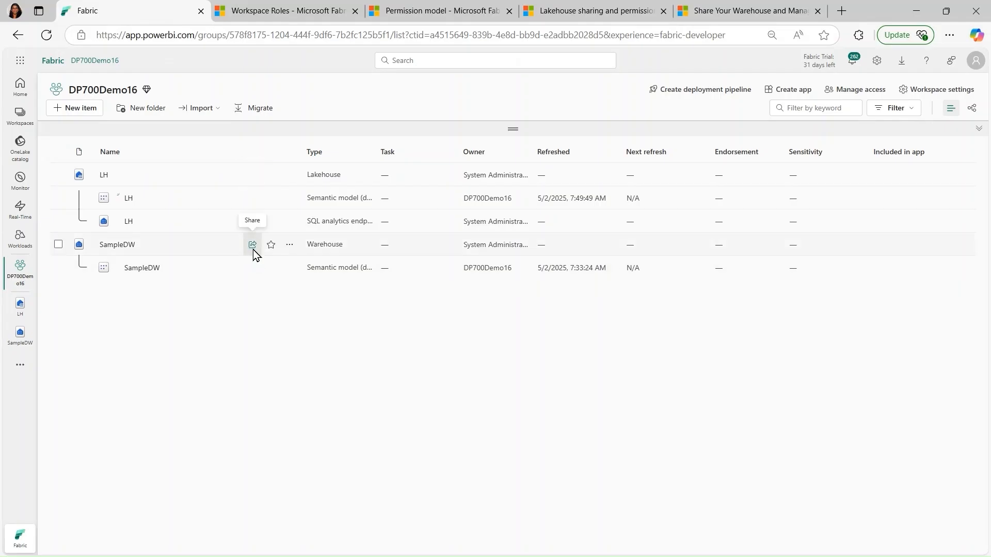
left_click(253, 245)
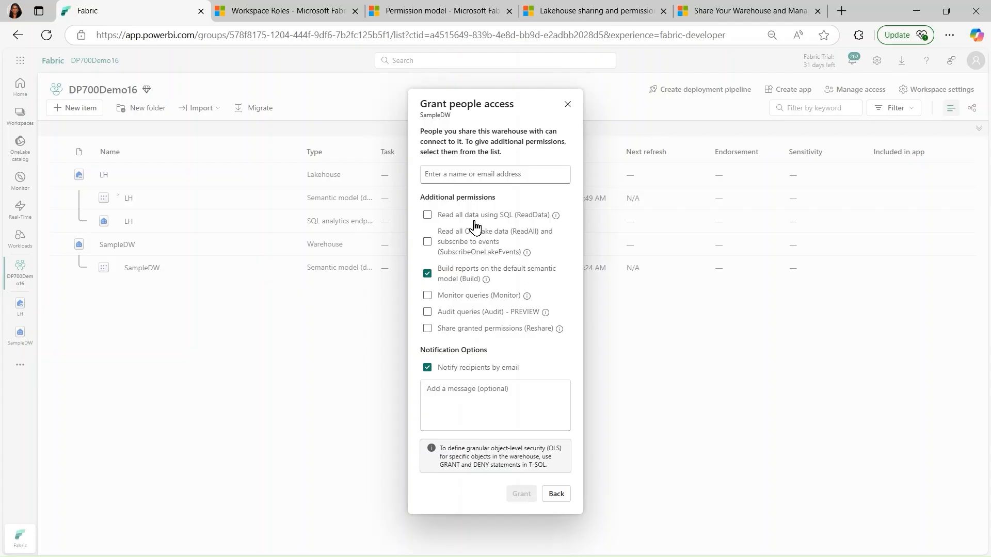
mouse_move(556, 218)
mouse_move(527, 253)
mouse_move(486, 281)
mouse_move(527, 297)
mouse_move(560, 338)
- Read the Fabric security roles section of the warehouse sharing article, and close Fabric's SampleDW sharing dialog without granting access
left_click(762, 10)
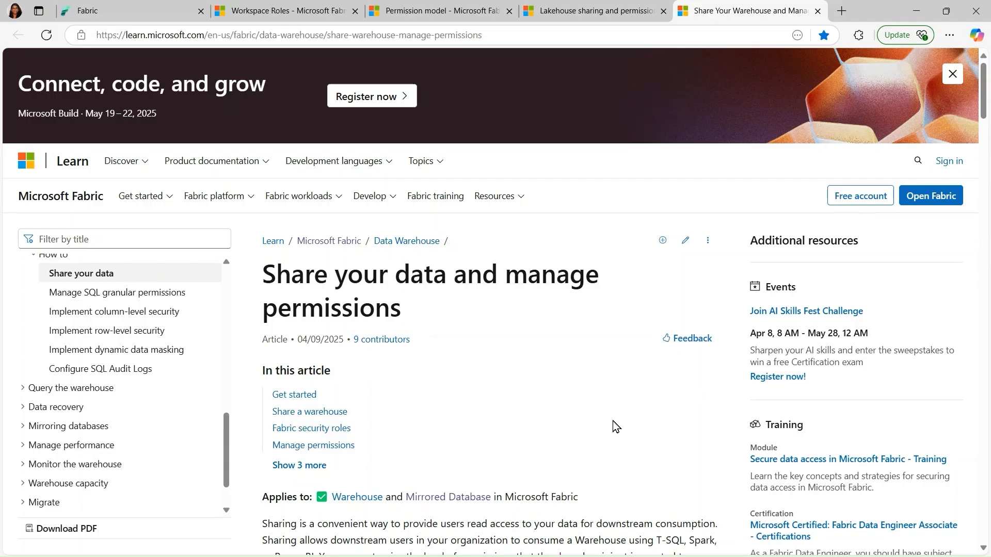
left_click_drag(983, 89, 985, 225)
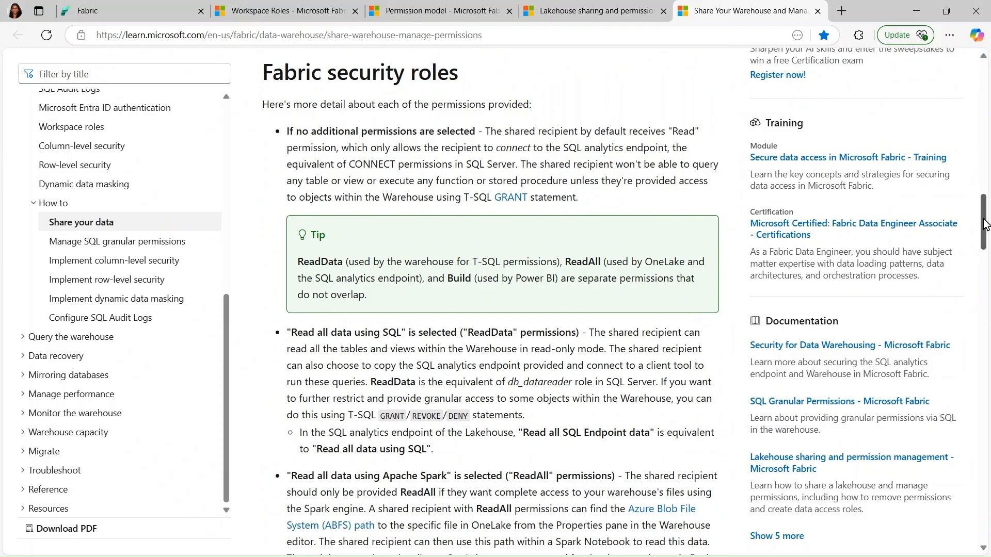
left_click_drag(986, 225, 986, 226)
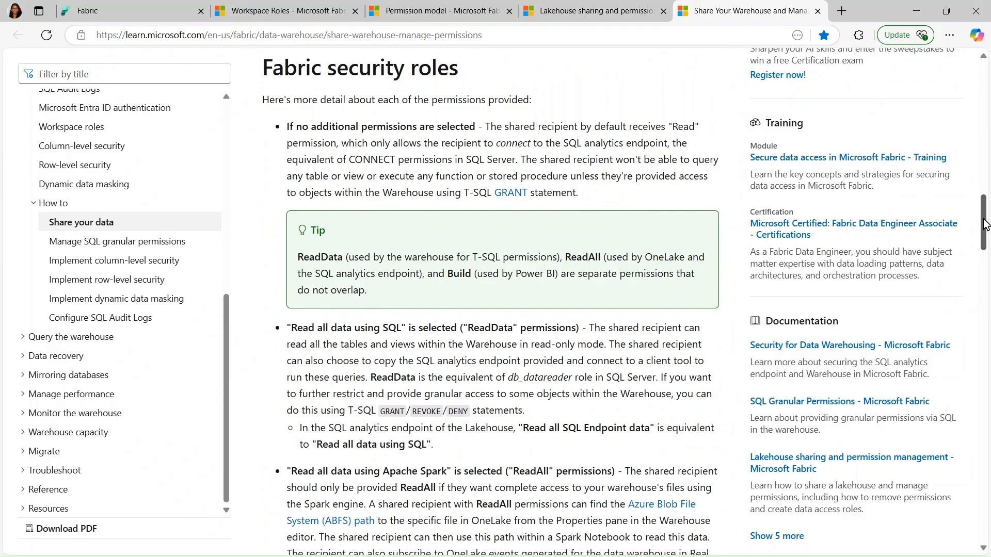
left_click_drag(985, 225, 989, 99)
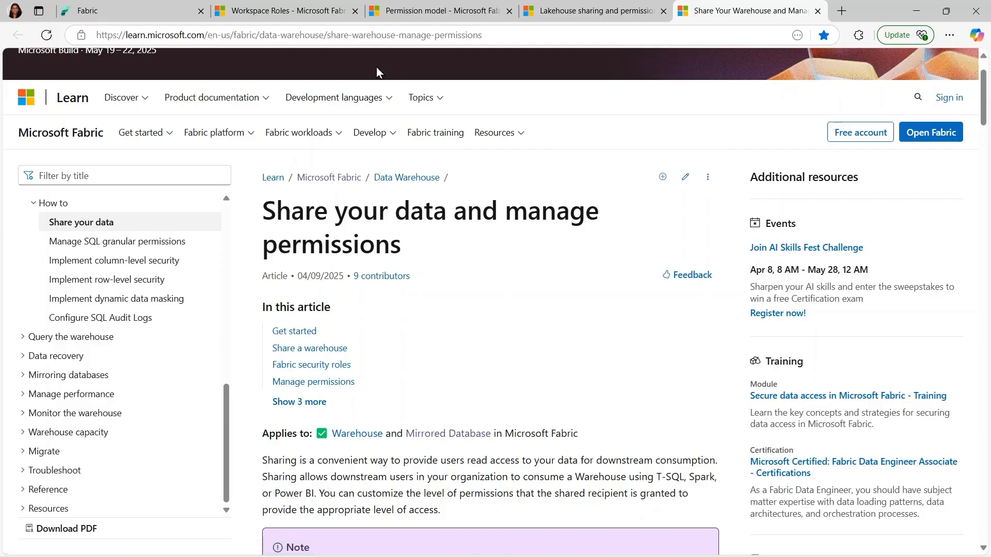
left_click(109, 17)
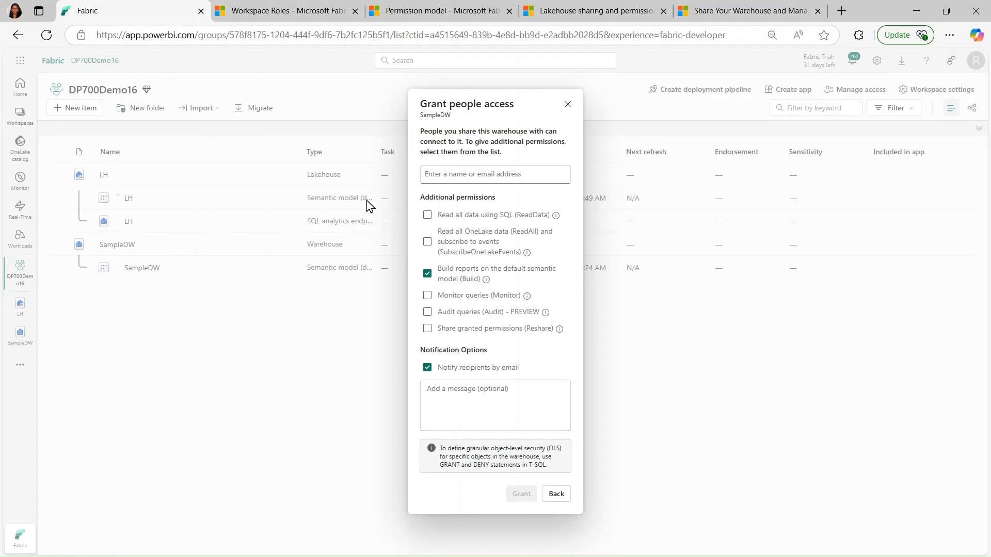
left_click(567, 104)
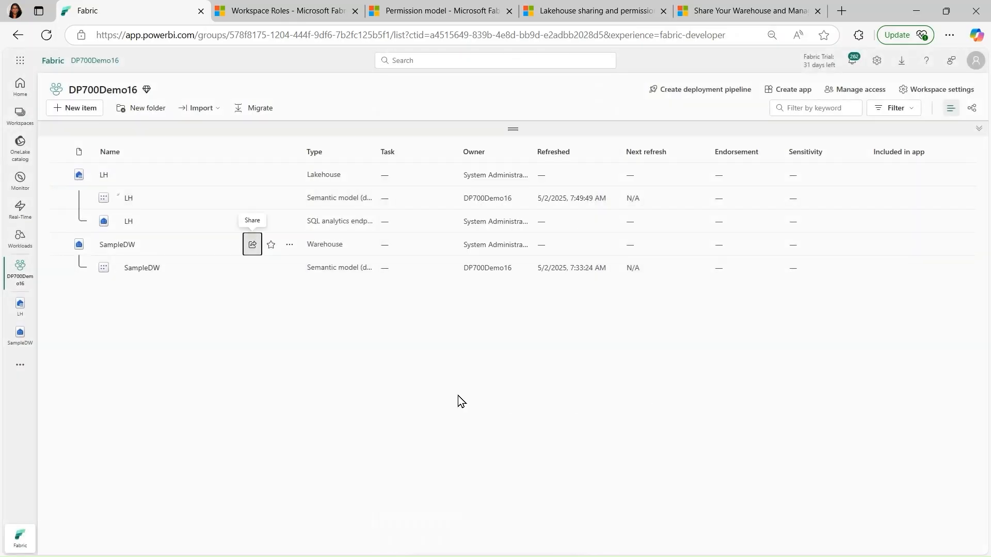
- Open the LH lakehouse and show its OneLake data access roles
left_click(104, 176)
left_click(104, 176)
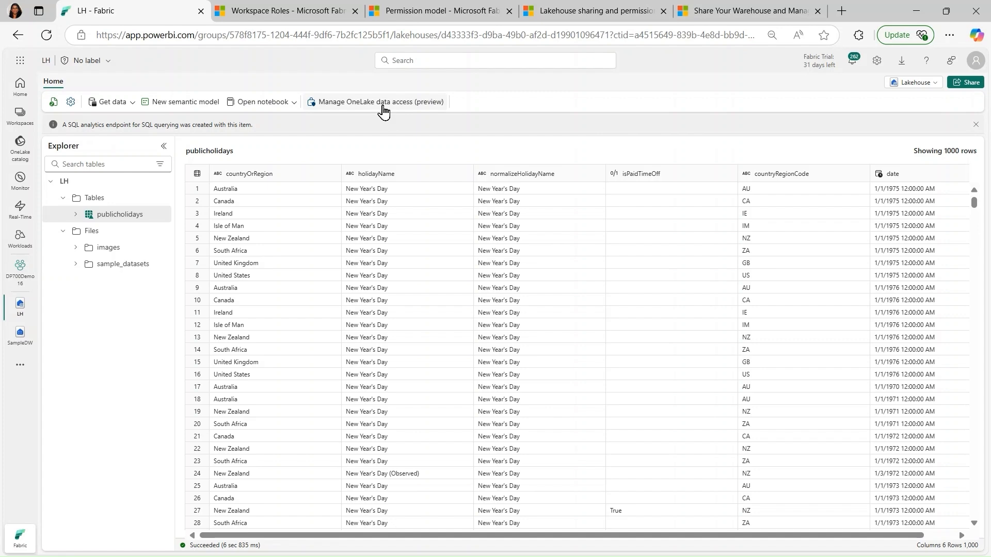
left_click(383, 109)
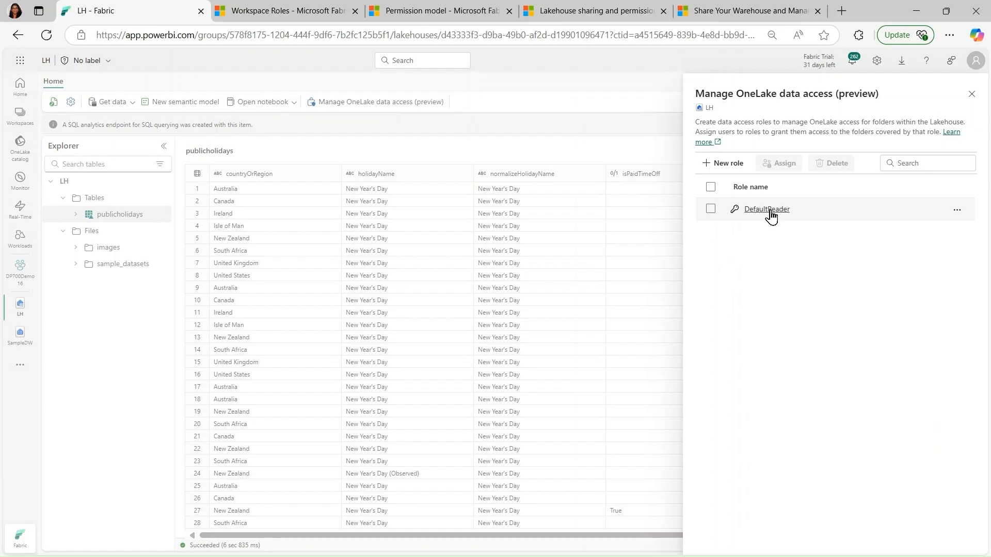
- Try switching the DefaultReader role's included folders to Selected folders, and discard the change
left_click(710, 210)
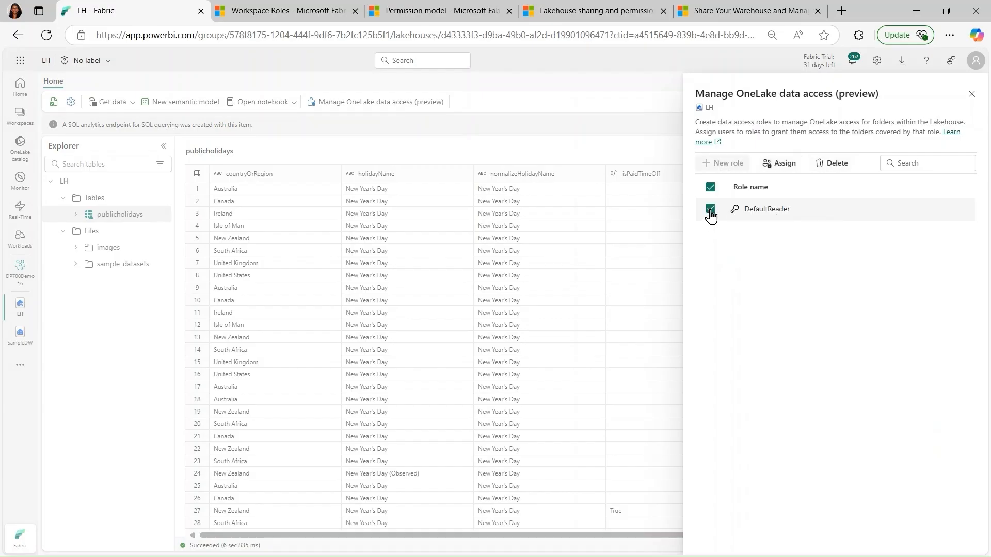
left_click(963, 211)
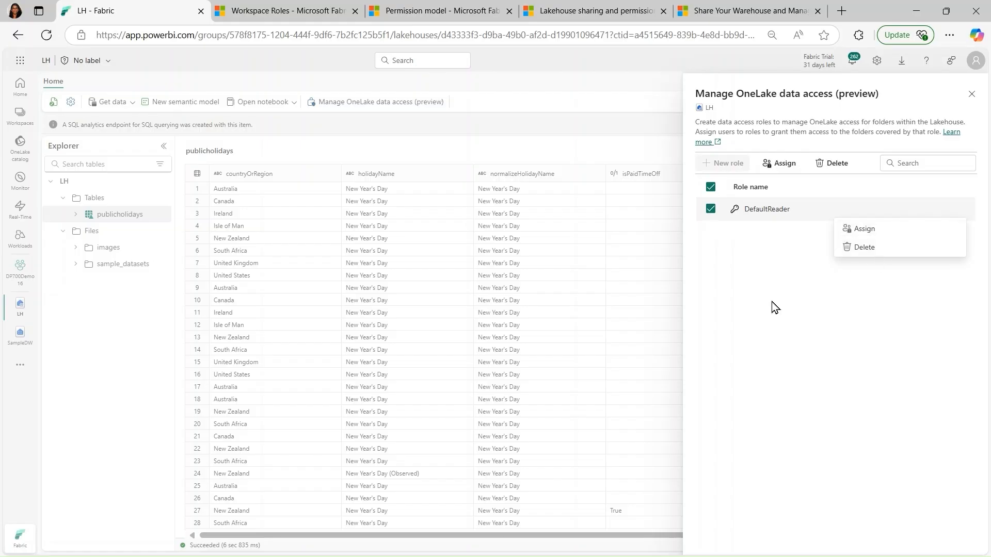
left_click(765, 211)
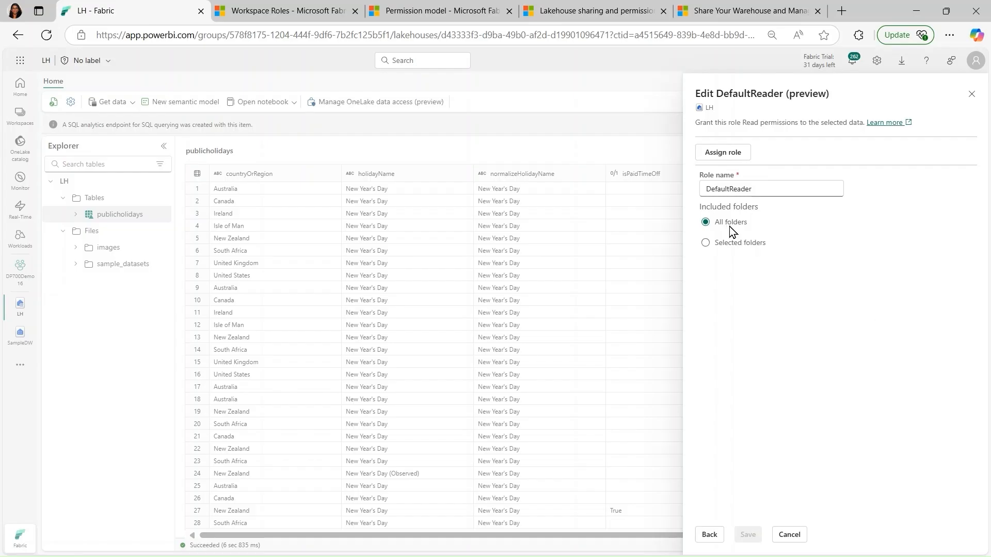
left_click(706, 244)
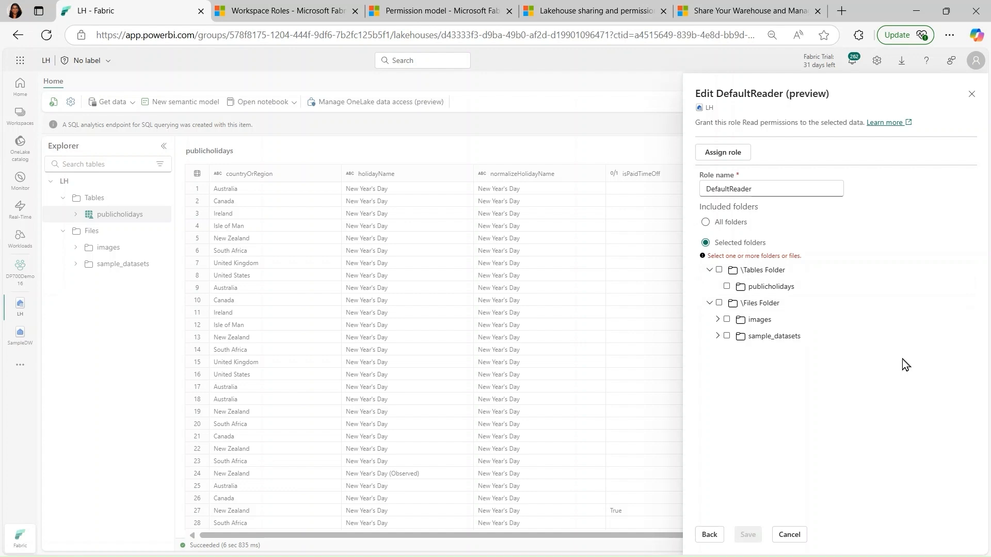
left_click(707, 536)
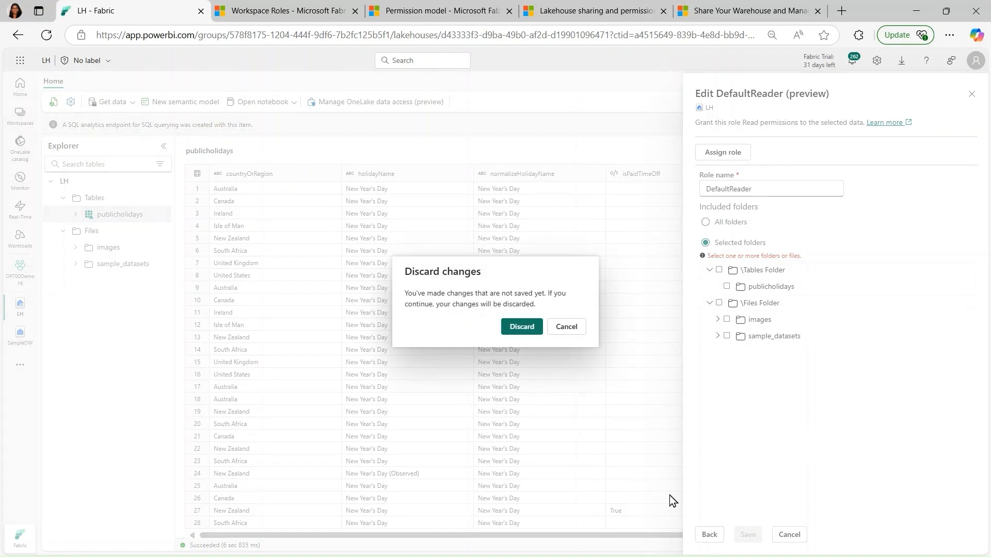
left_click(532, 338)
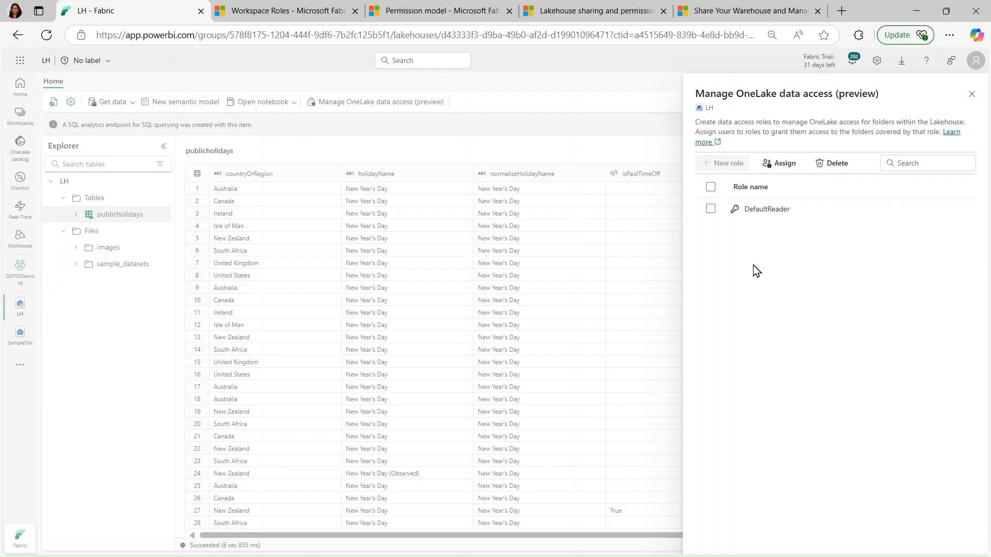
- Review the DefaultReader role's included folders setting and close OneLake data access management
left_click(756, 209)
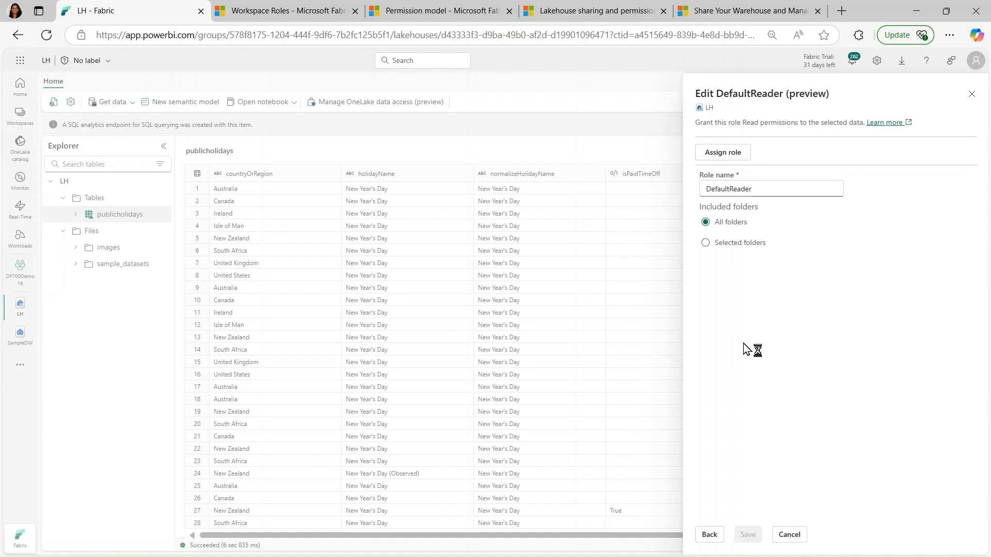
left_click(973, 95)
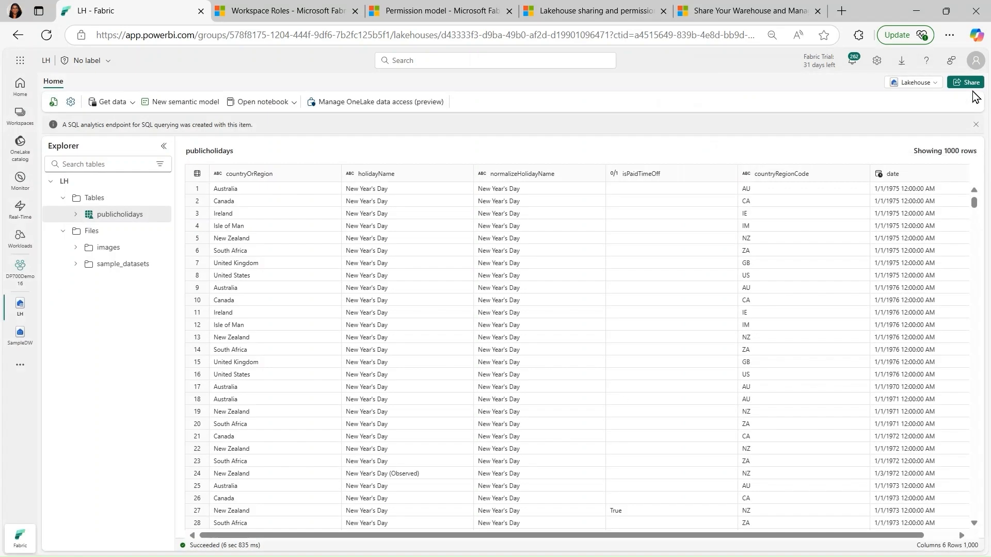